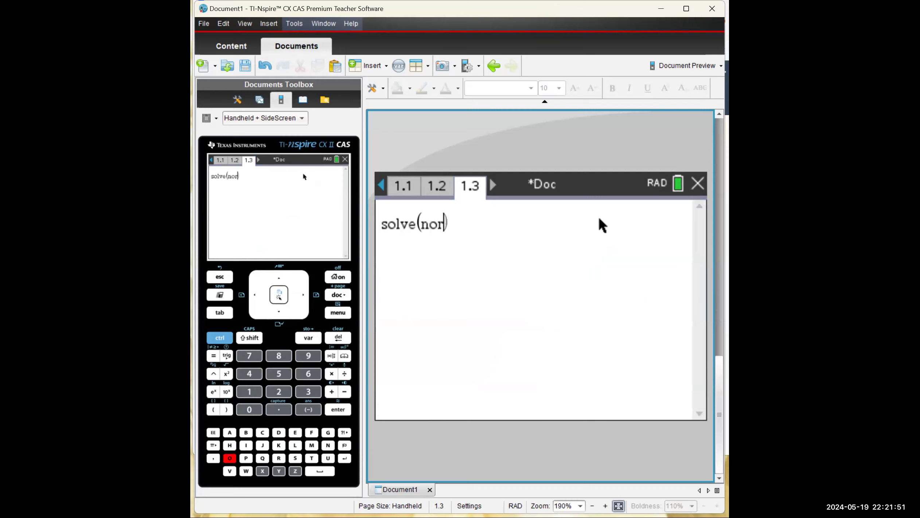
Step: Enter the normcdf function inside solve with lower bound 190, upper bound ∞ and mean 200
type("190,")
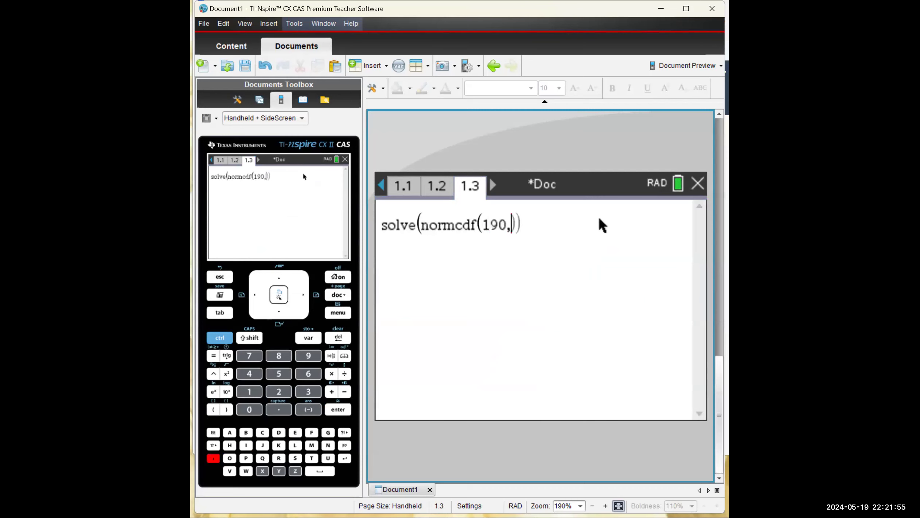
left_click(215, 446)
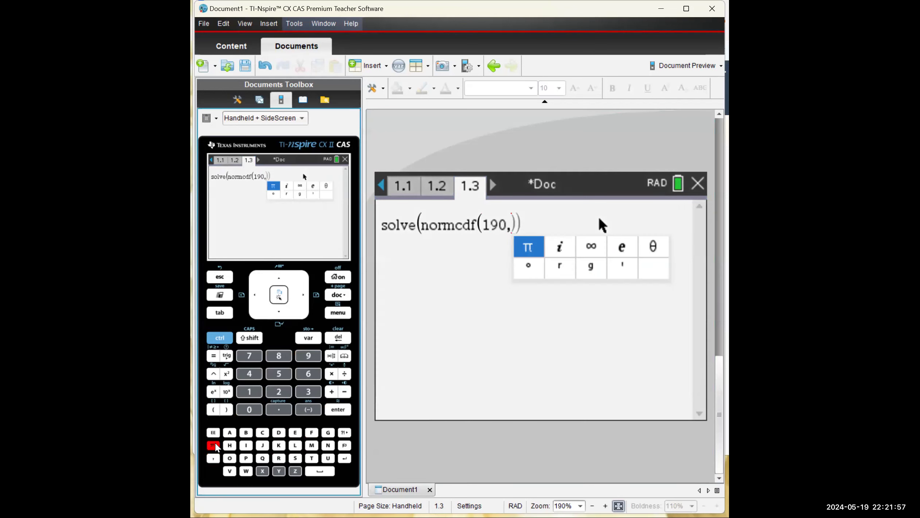
key("Down")
key("Up")
key("Right")
key("Right")
key("Return")
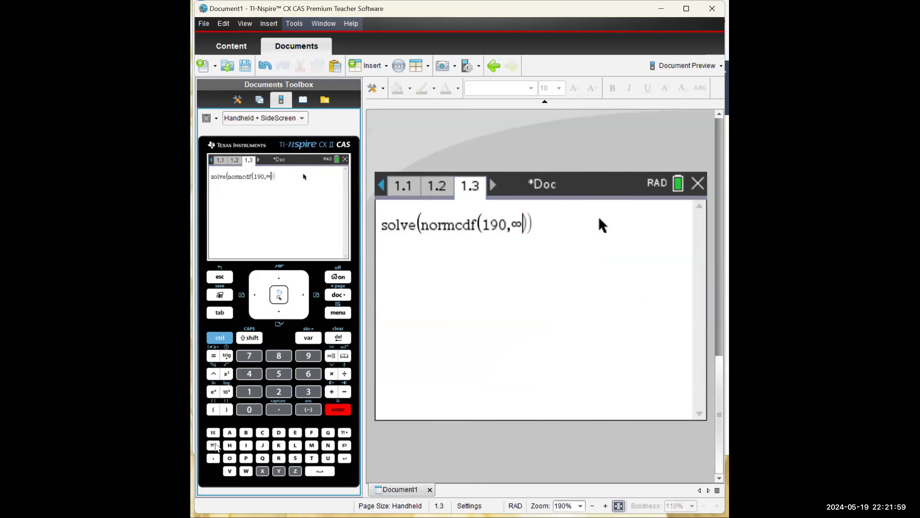
type(",")
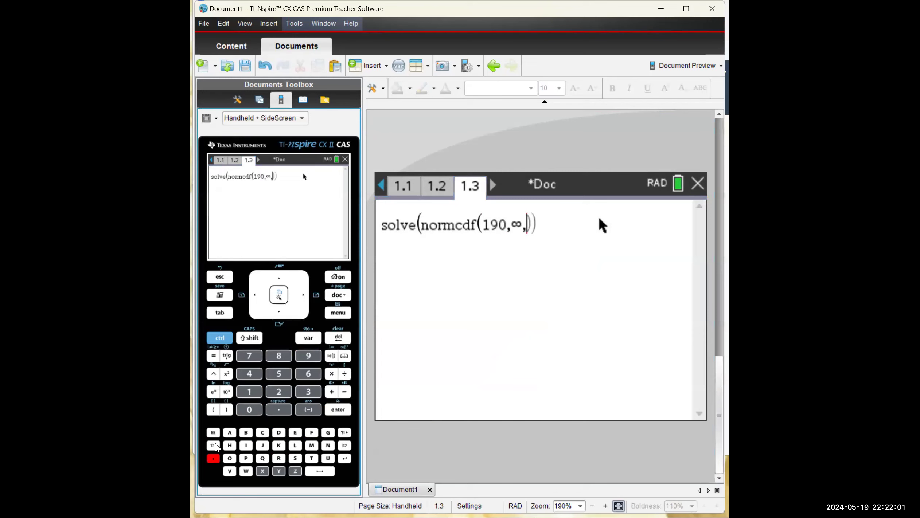
type("200,")
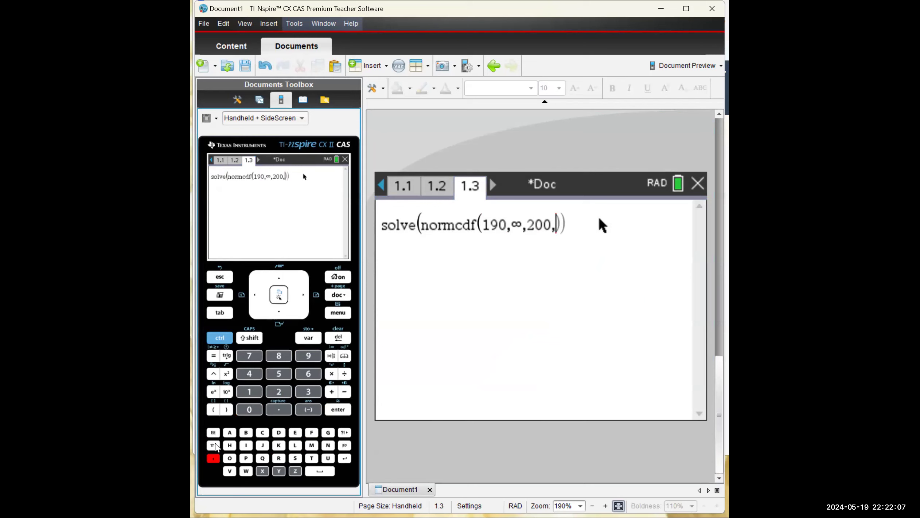
Step: Complete the solve entry with x as the standard deviation, equal to 0.97, solved for x, and evaluate it
type("x")
key("Right")
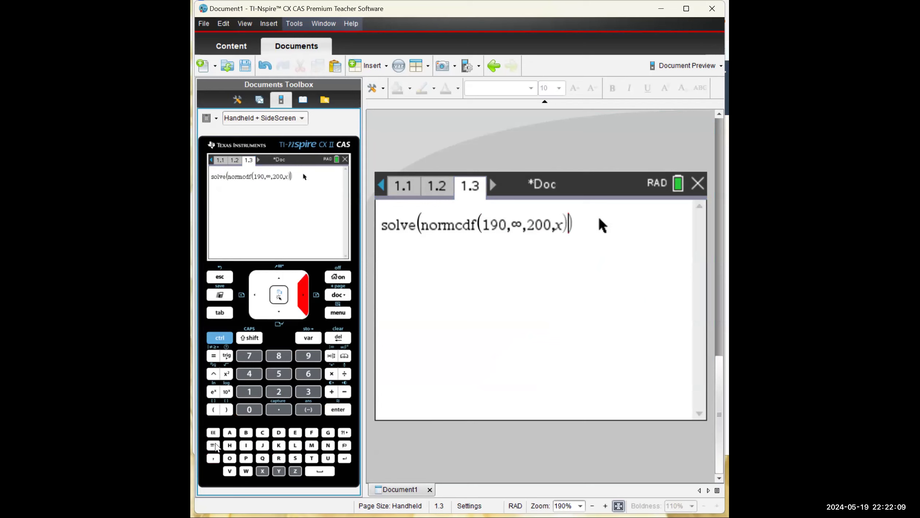
type("=")
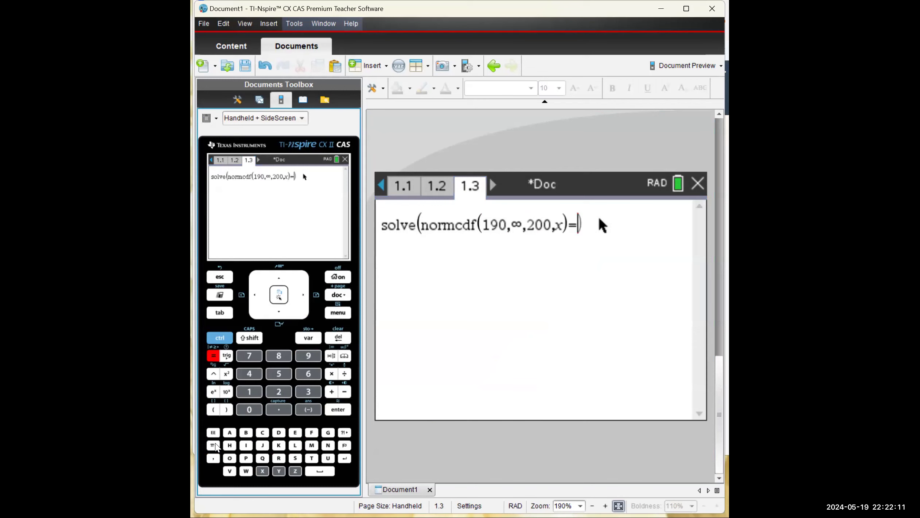
type("0.")
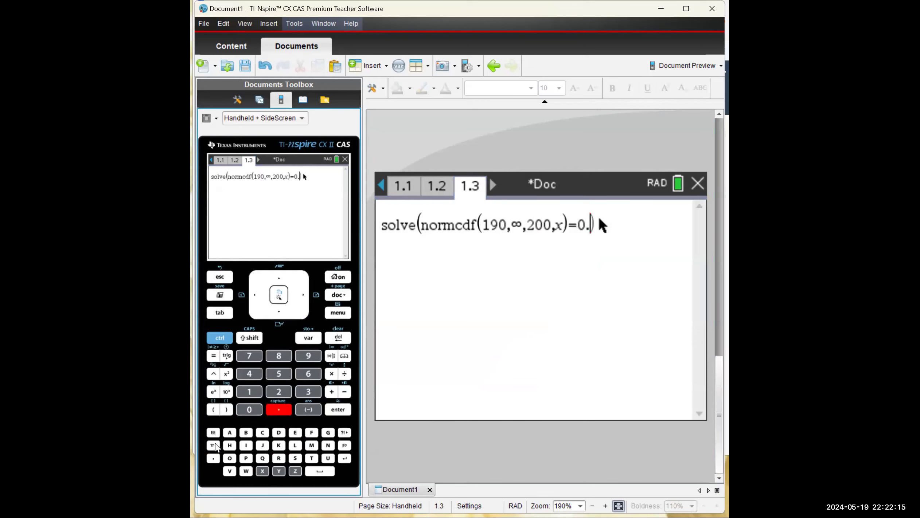
type("97,")
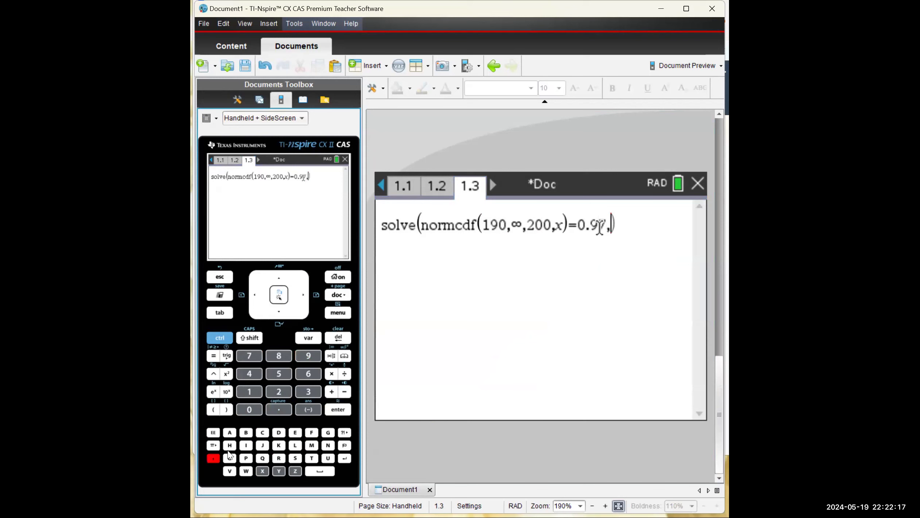
type("x")
key("Right")
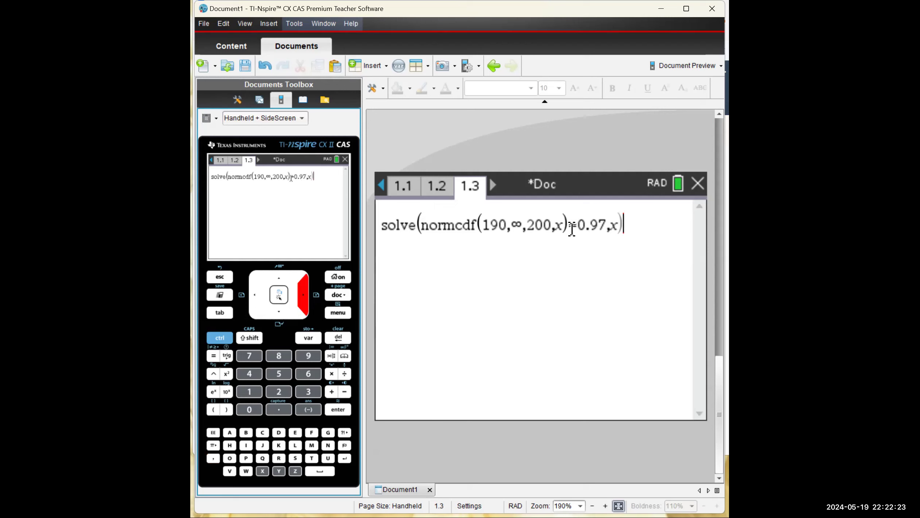
key("Return")
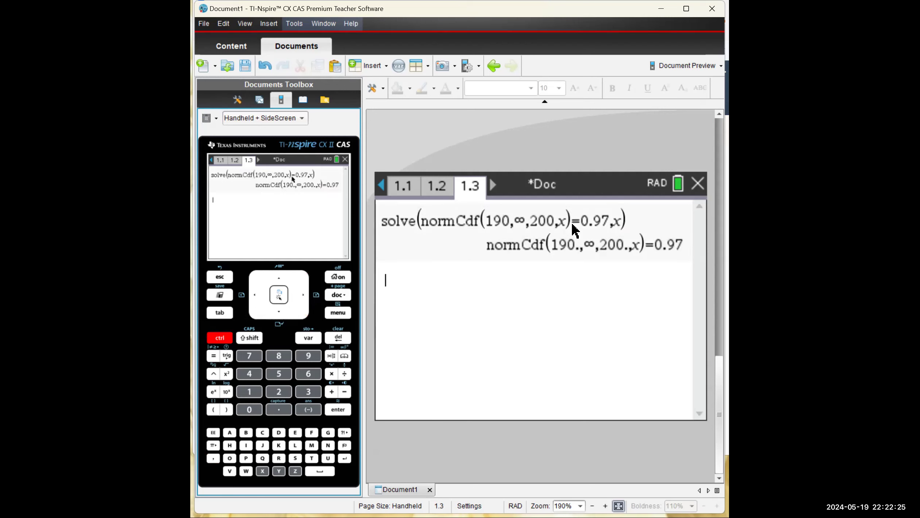
Step: Copy the previous solve(normCdf(190,∞,200,x)=0.97,x) expression to the new entry line
left_click(616, 226)
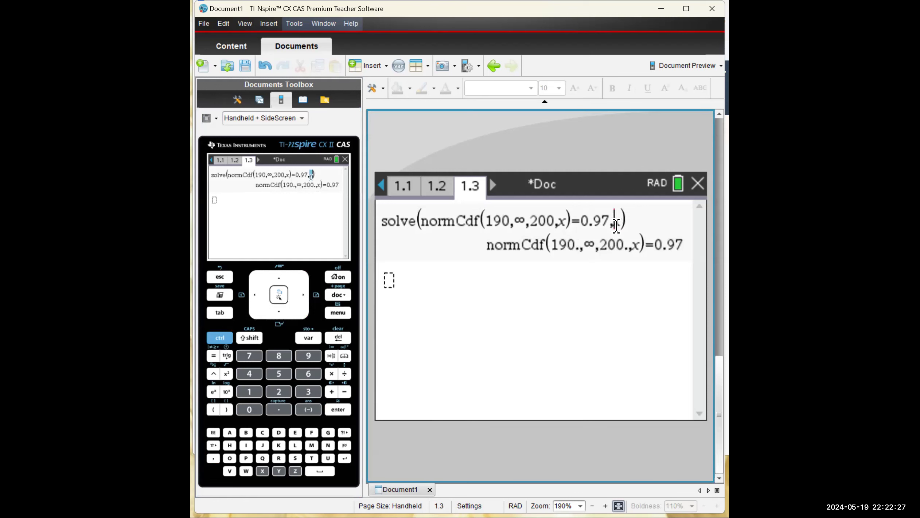
left_click(282, 279)
left_click(282, 280)
left_click(339, 410)
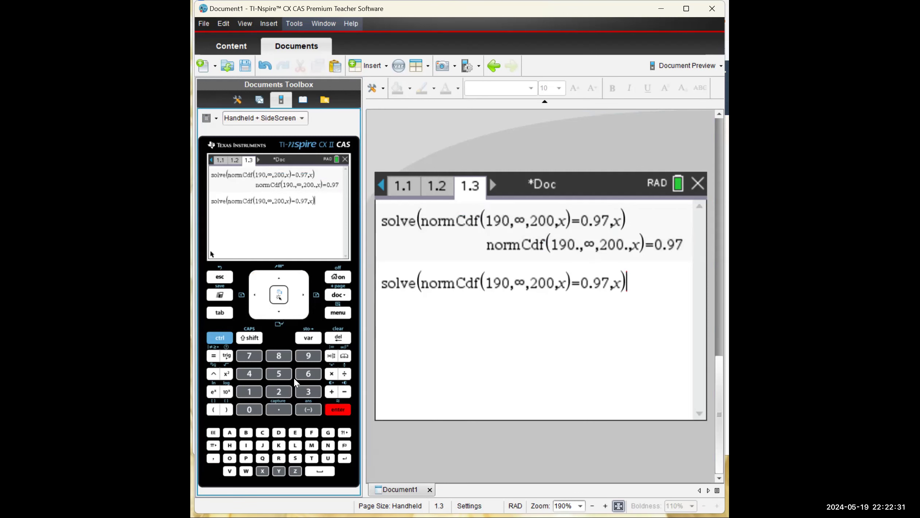
Step: Add the condition |x>0 to the copied solve expression and evaluate it as a decimal approximation
left_click(219, 338)
left_click(216, 358)
key("Down")
key("Right")
key("Right")
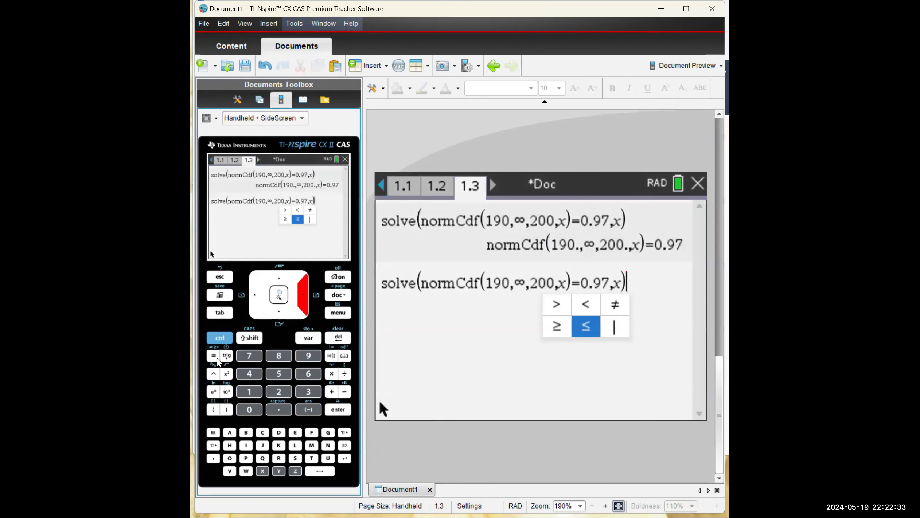
key("Return")
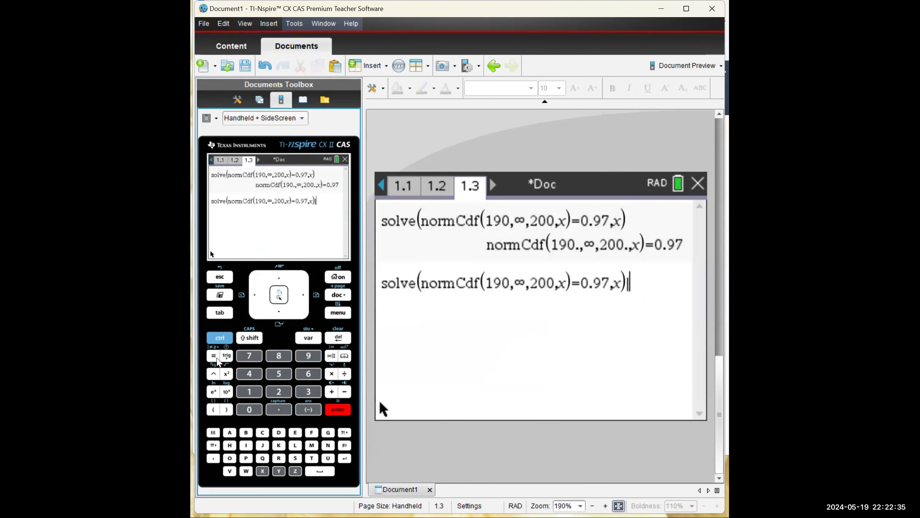
type("x>")
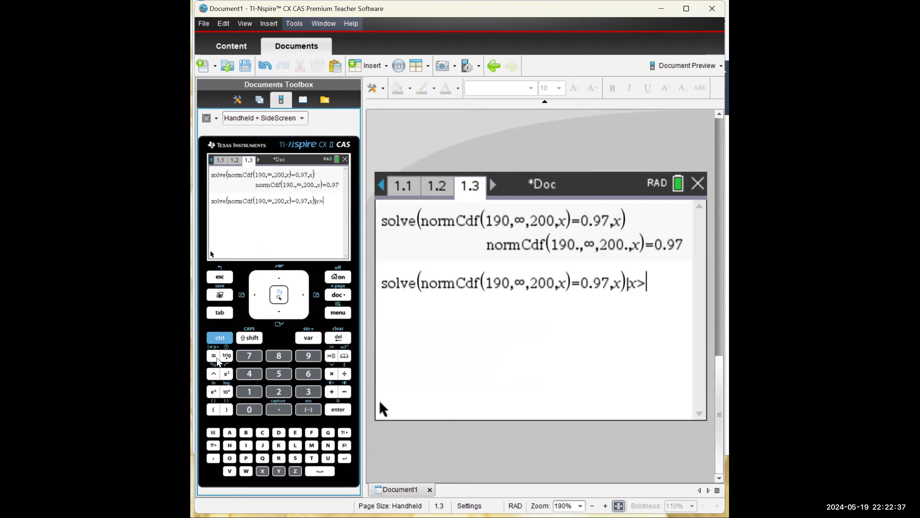
type("0")
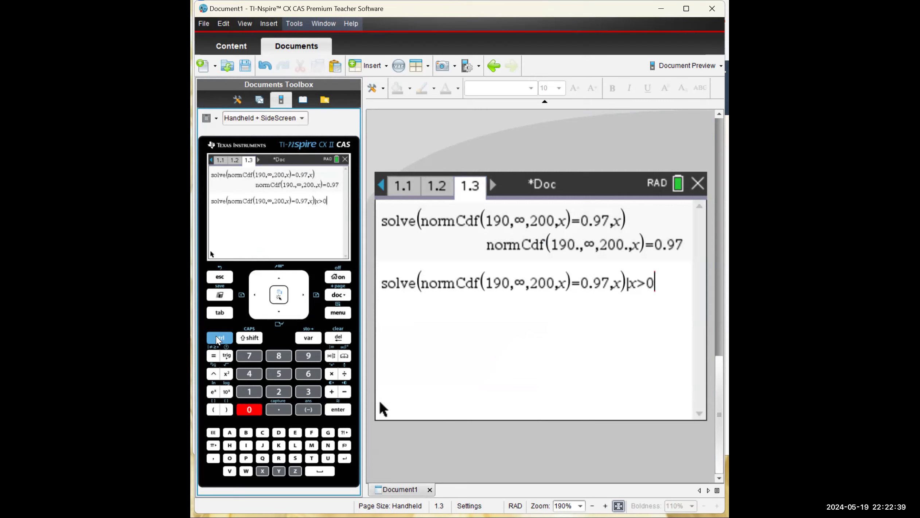
key("ctrl+Return")
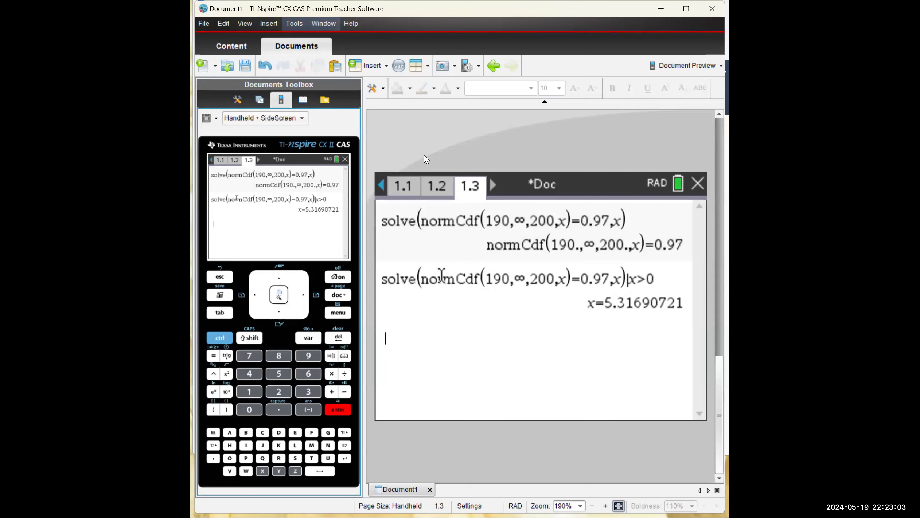
Step: Switch to the exam paper and handwrite g(x) = f⁻¹(x) below the Question 15 statement
key("alt+Tab")
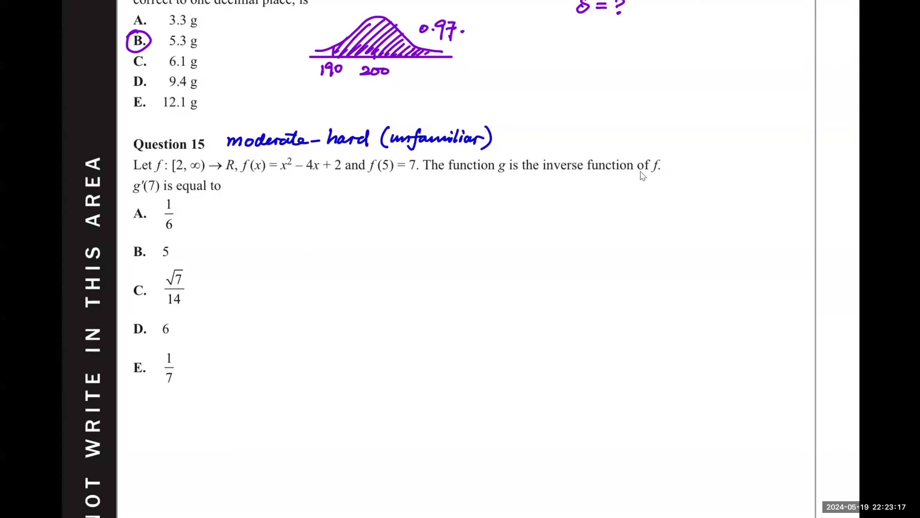
left_click_drag(496, 195, 488, 223)
mouse_move(508, 192)
left_mouse_down()
mouse_move(506, 206)
mouse_move(520, 203)
left_mouse_up()
left_click_drag(520, 193, 512, 203)
left_click_drag(527, 192, 547, 199)
mouse_move(574, 186)
left_mouse_down()
mouse_move(558, 212)
mouse_move(570, 194)
left_mouse_up()
left_click_drag(576, 190, 591, 201)
left_click_drag(598, 193, 605, 201)
left_click_drag(609, 191, 613, 195)
Step: Circle g′(7) and underline the domain [2, ∞) and the rule x² – 4x + 2 in Question 15
mouse_move(143, 174)
left_mouse_down()
mouse_move(168, 190)
mouse_move(127, 176)
left_mouse_up()
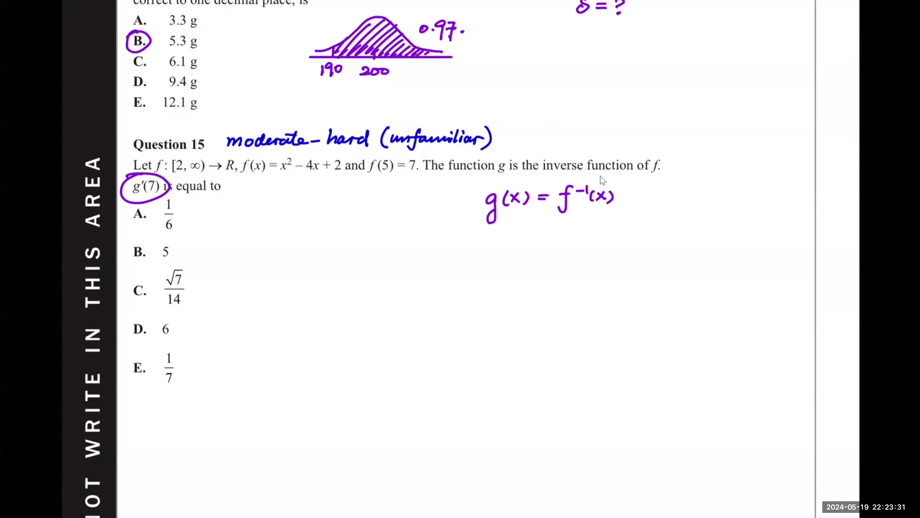
left_click_drag(172, 173, 207, 176)
mouse_move(271, 174)
left_mouse_down()
mouse_move(355, 173)
mouse_move(346, 177)
left_mouse_up()
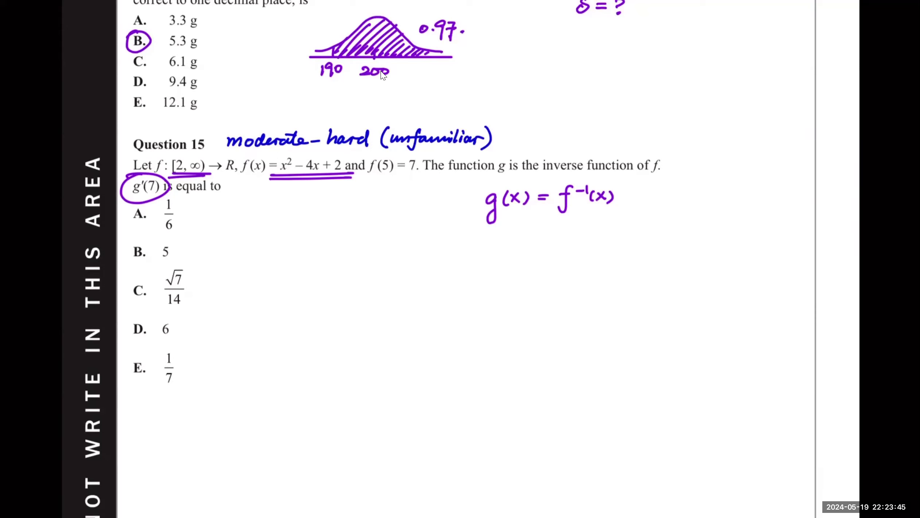
Step: Switch to the TI-Nspire software and evaluate solve(x=g^2-4g+2,g) on page 1.3
key("alt+Tab")
type("solv")
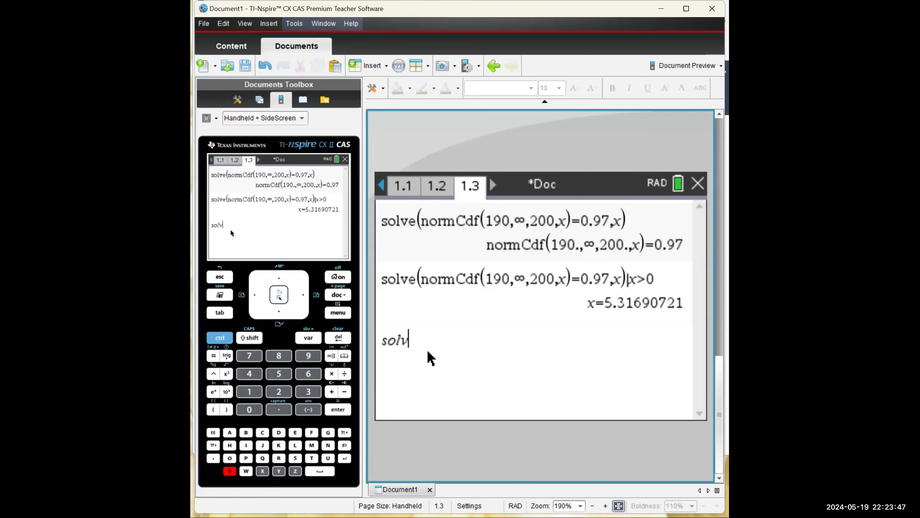
type("e(x=")
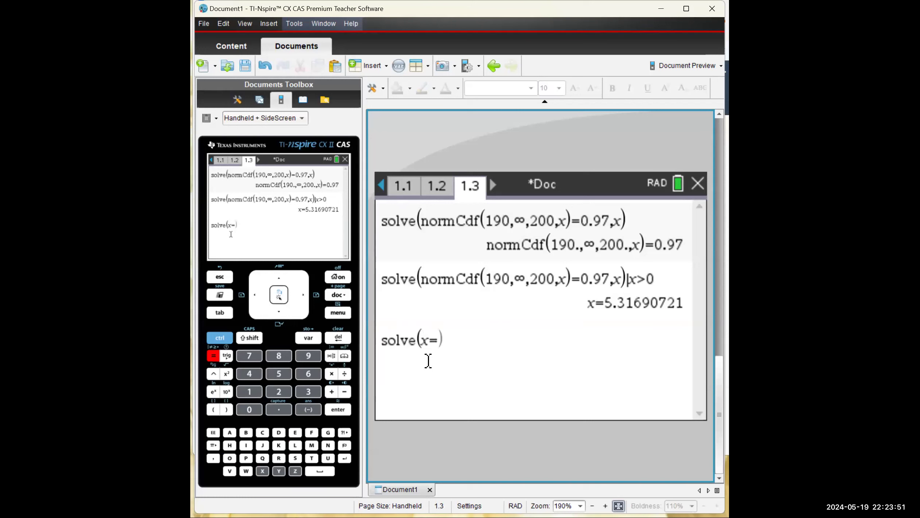
type("g^2")
key("Right")
type("-4g")
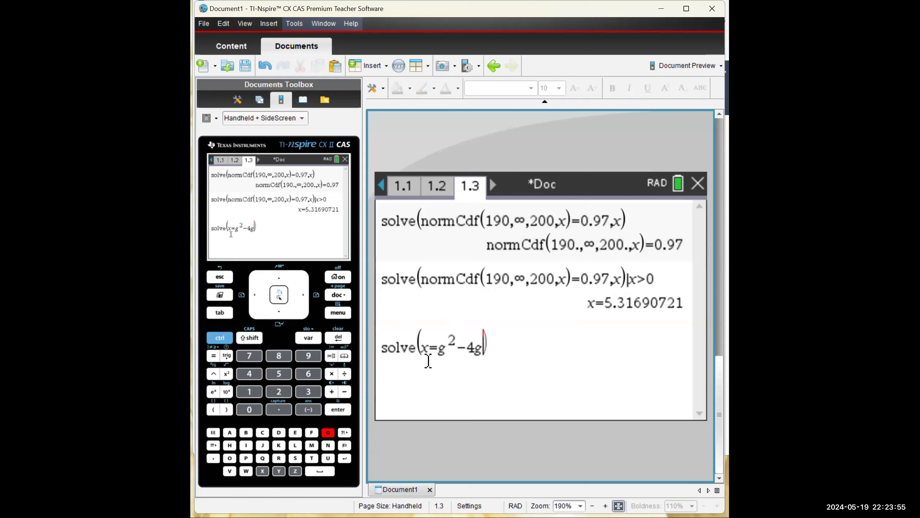
type("+2,g")
key("Return")
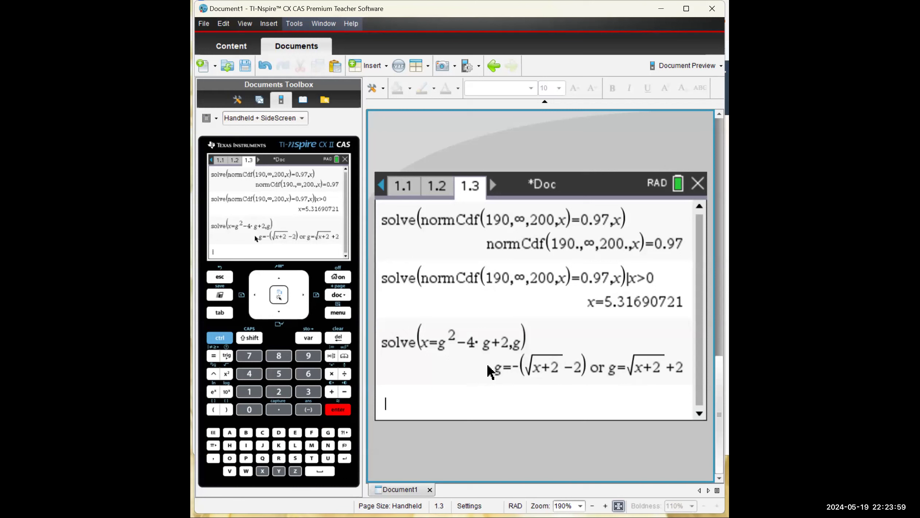
Step: Highlight the solution √(x+2)+2, and insert a new Graphs page after the calculator page
left_click_drag(512, 372, 679, 373)
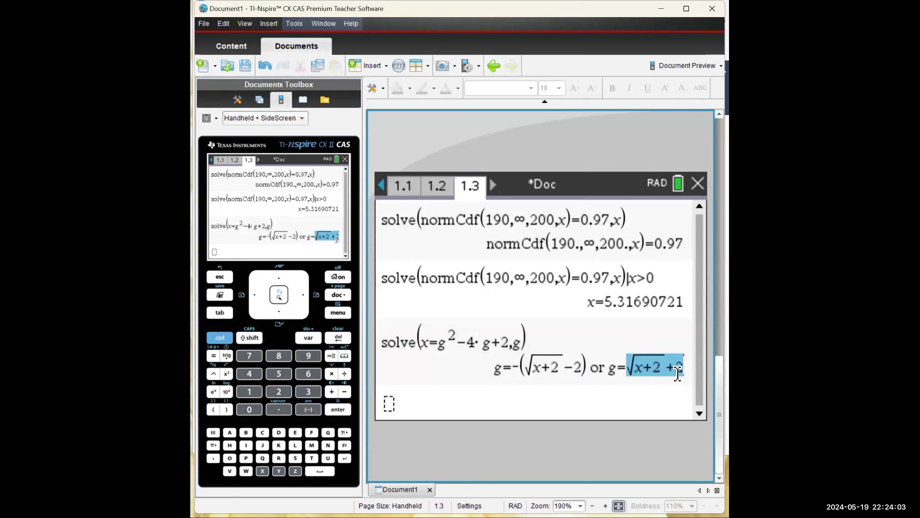
left_click(448, 404)
key("ctrl+i")
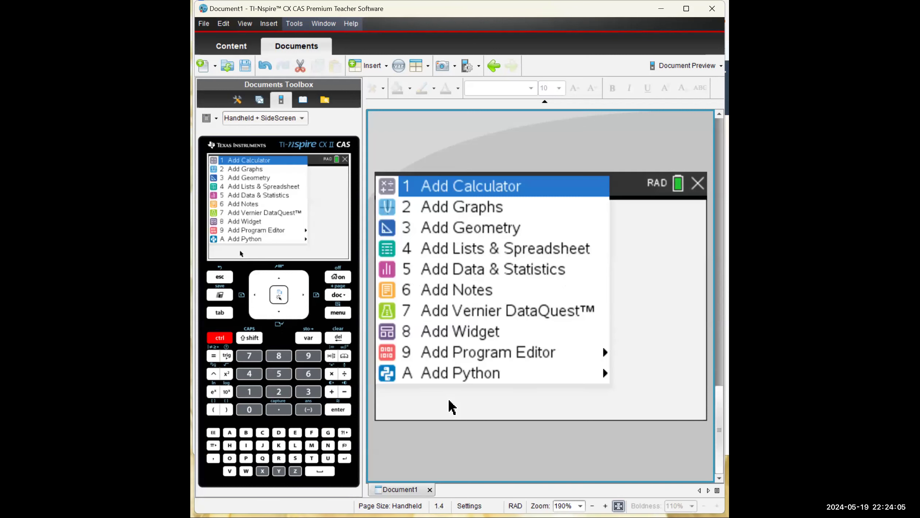
key("Down")
key("Return")
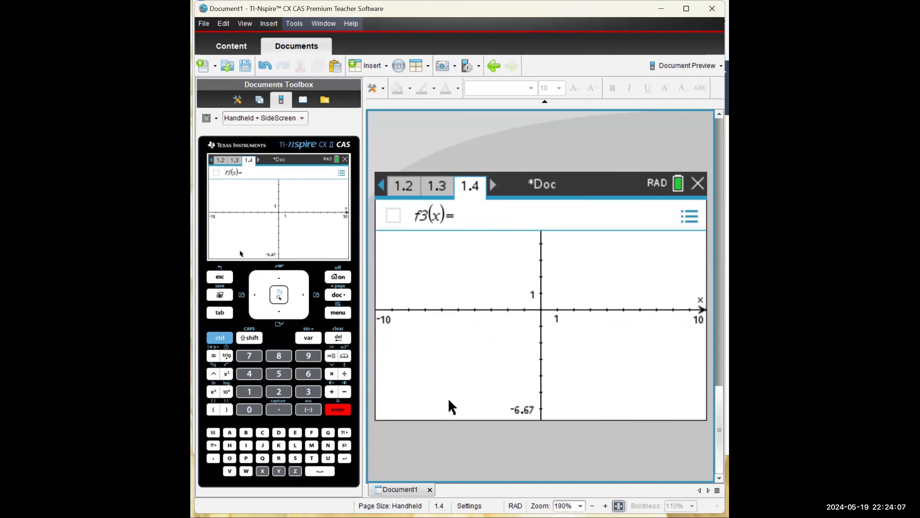
Step: Plot f3(x)=x^2-4x+2|x>=2 on the new Graphs page
type("x^2")
key("Right")
type("-4x+2")
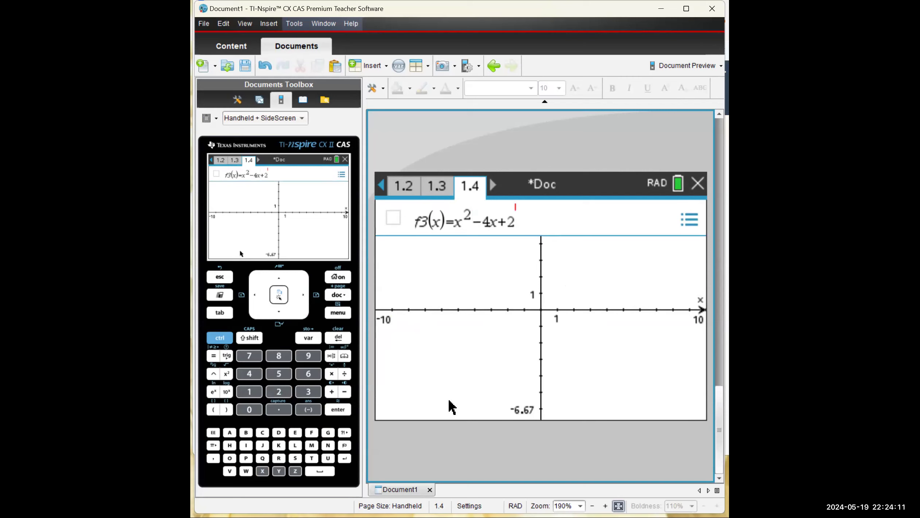
type("|x>=2")
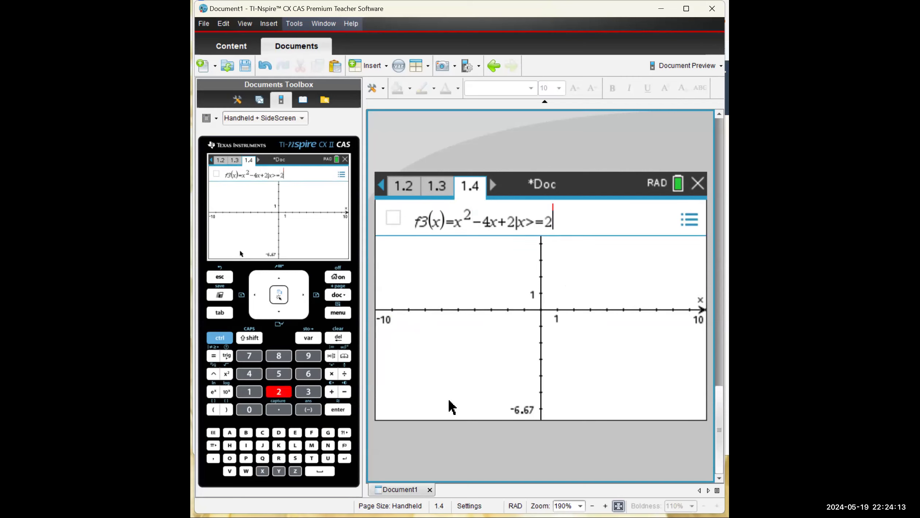
key("Return")
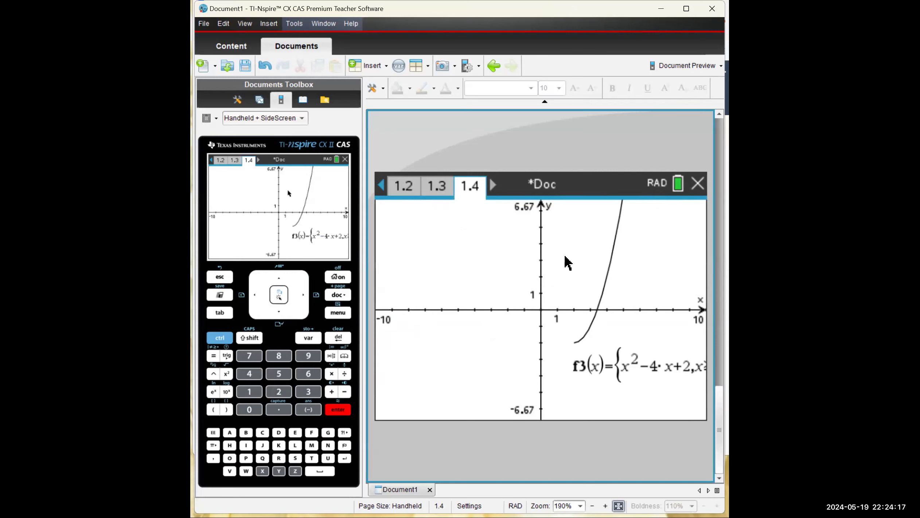
Step: Copy the solution √(x+2)+2 from page 1.3, plot it as f4(x) on page 1.4, and move its label left of the y-axis
left_click(437, 187)
left_click_drag(510, 366, 702, 368)
key("ctrl+c")
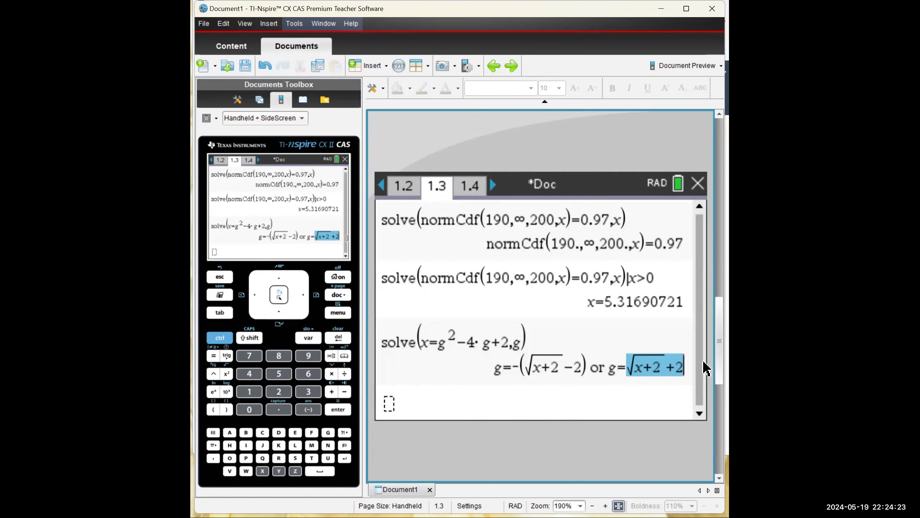
key("ctrl+Right")
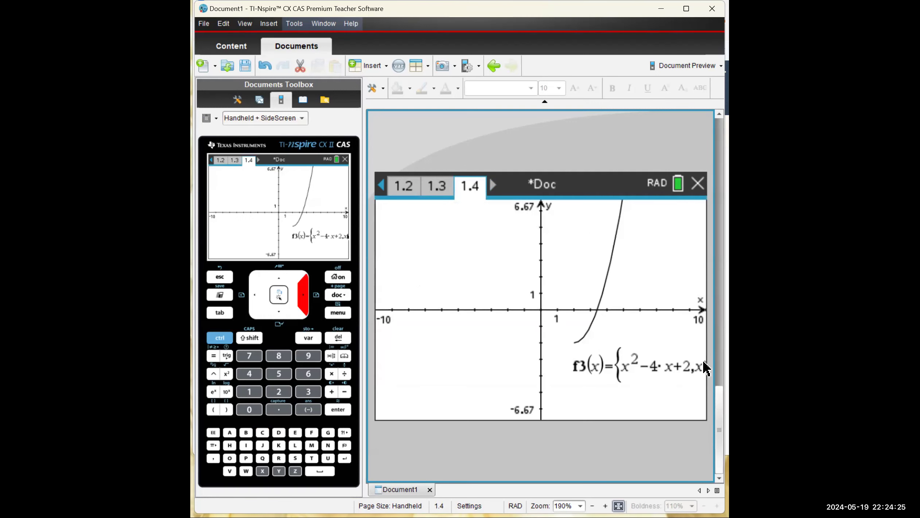
key("Tab")
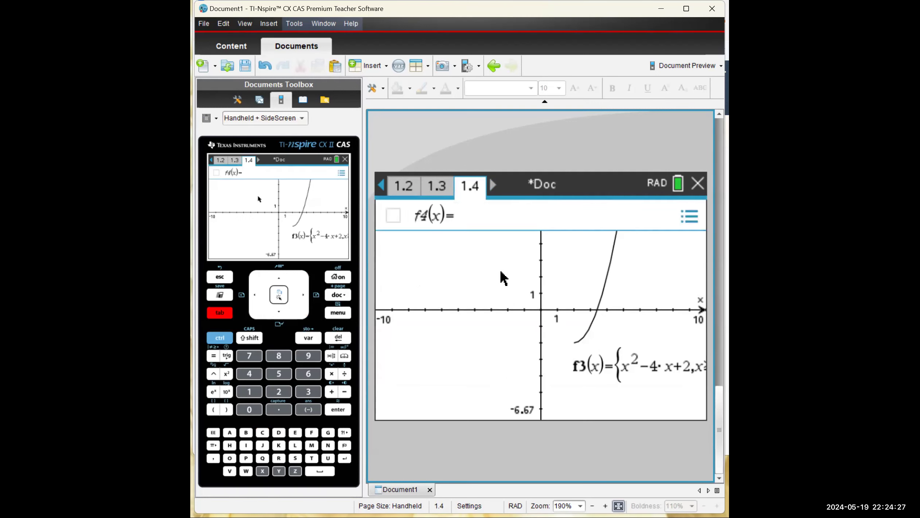
key("ctrl+v")
key("Return")
left_click_drag(652, 252, 466, 232)
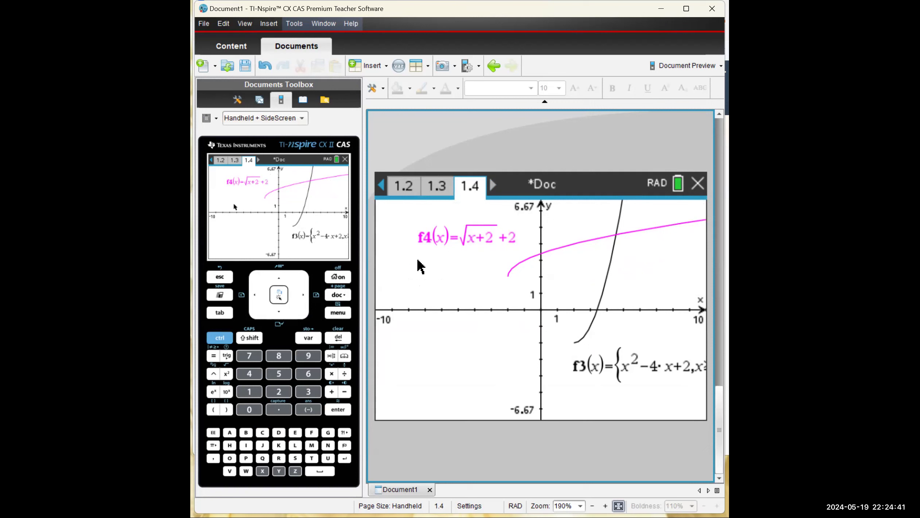
Step: Split page 1.4 side by side with Layout 2, then widen the graph pane and shift the graph's origin toward the page edge
left_click(543, 193)
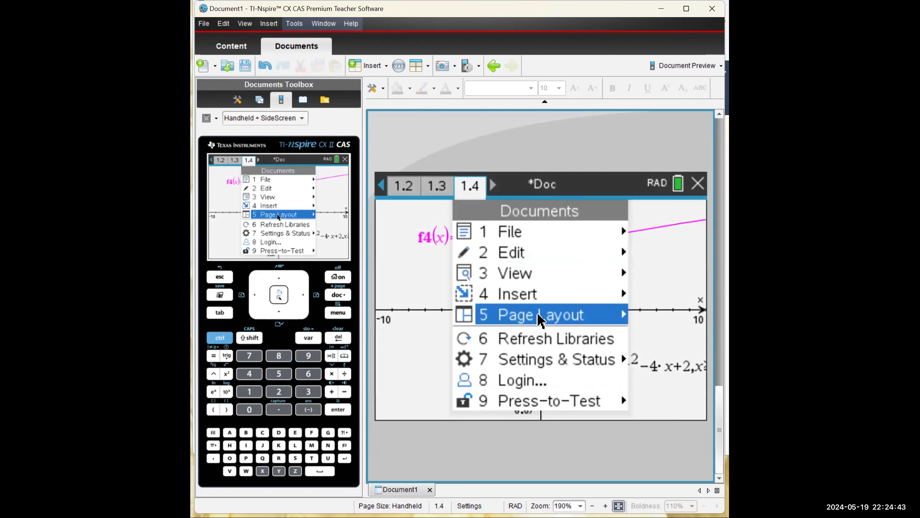
mouse_move(538, 314)
mouse_move(608, 280)
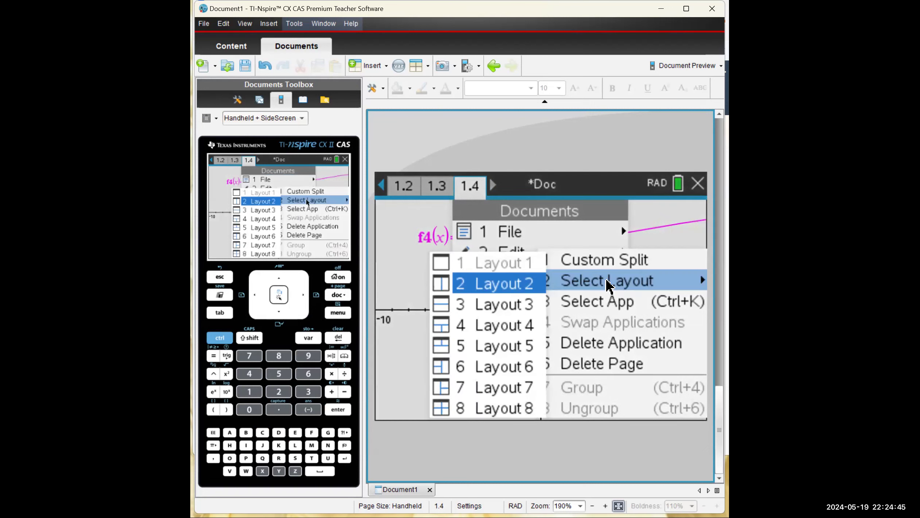
left_click(514, 291)
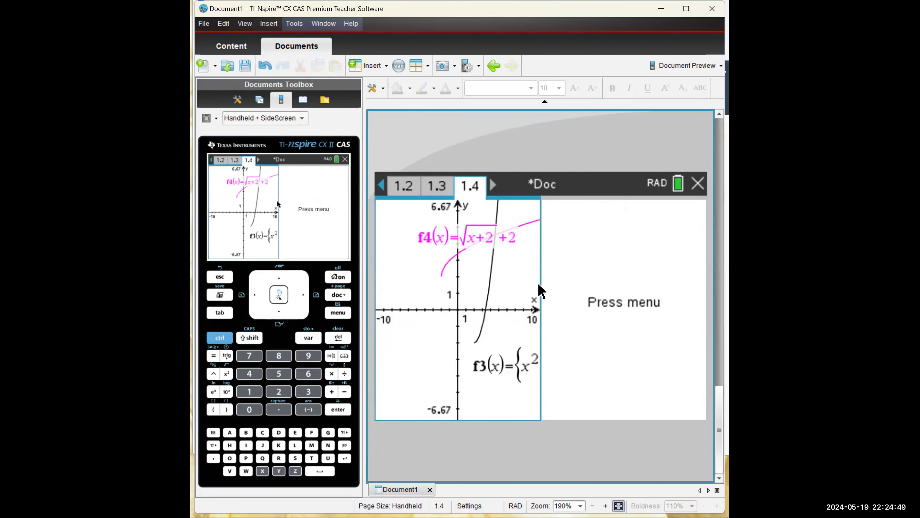
left_click_drag(539, 286, 595, 293)
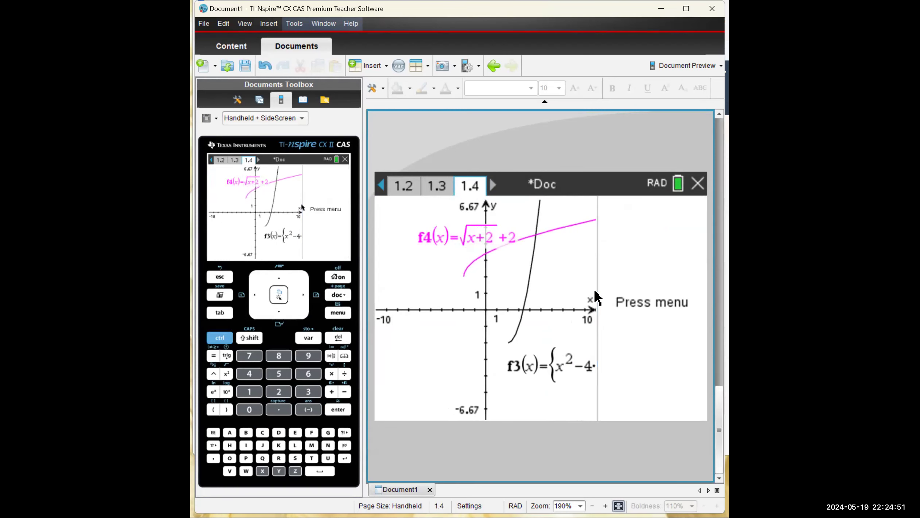
left_click_drag(443, 297, 404, 299)
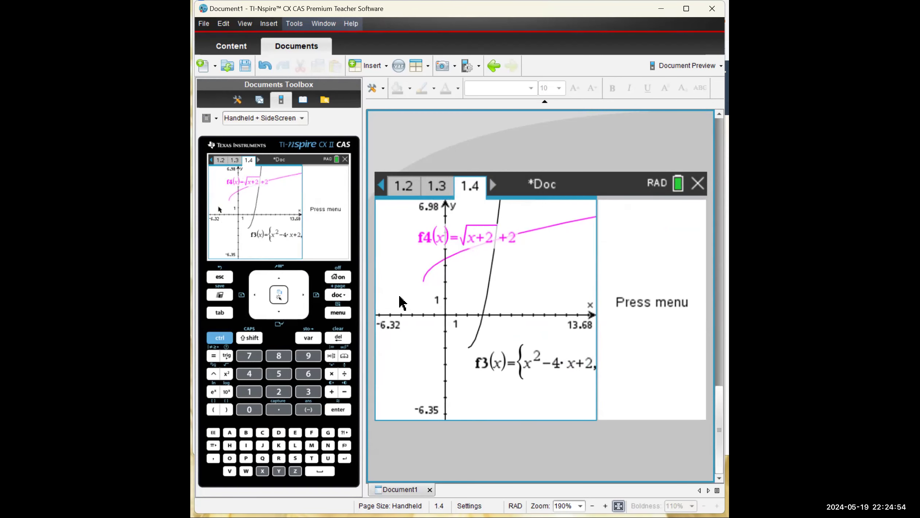
Step: Add a Calculator to the empty pane of page 1.4 and evaluate d/dx(f4(x))|x=7
left_click(651, 260)
left_click(538, 214)
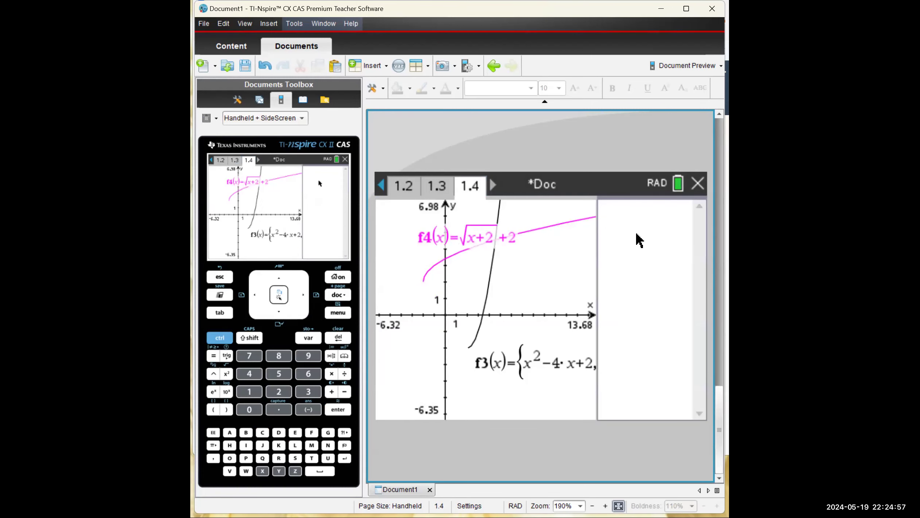
left_click(253, 342)
left_click(343, 393)
type("x(")
key("Right")
type("f4(x")
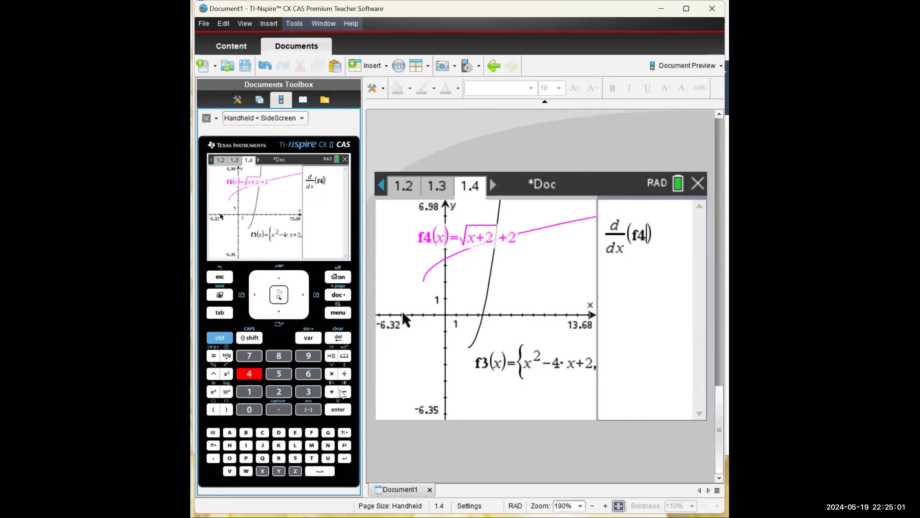
key("Right")
type("|x=7")
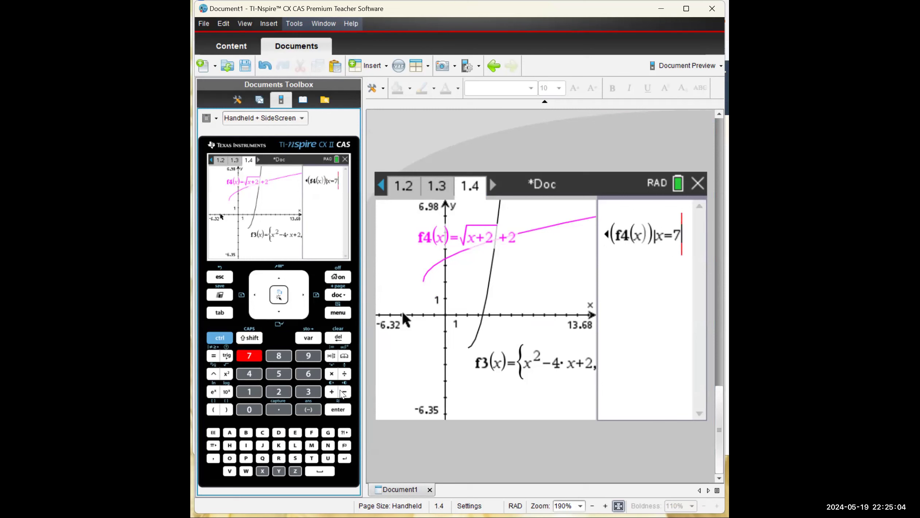
key("Return")
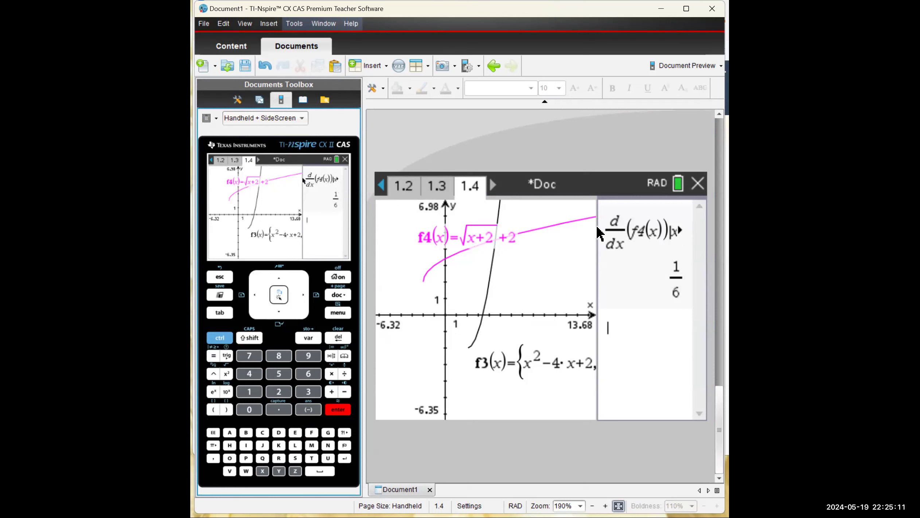
Step: Widen the calculator pane to half the page so the whole derivative expression fits, and switch back to the exam paper
left_click_drag(596, 230, 538, 236)
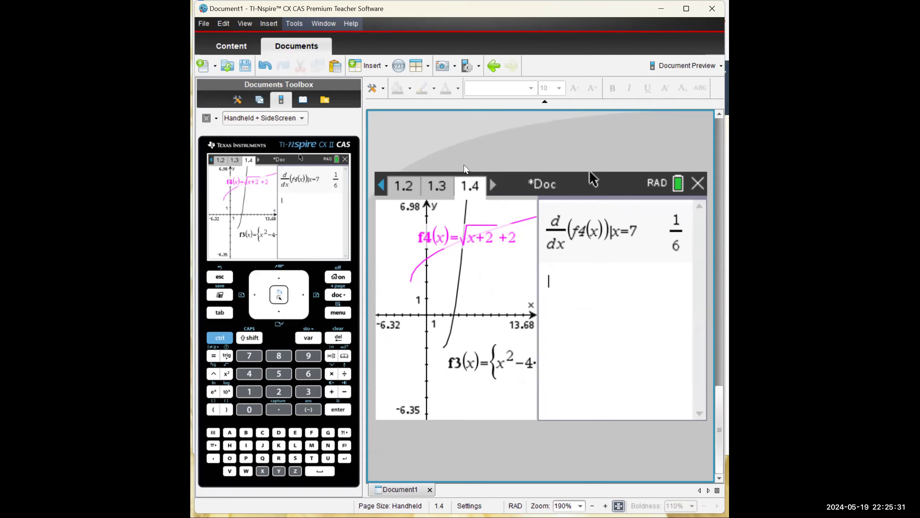
key("alt+Tab")
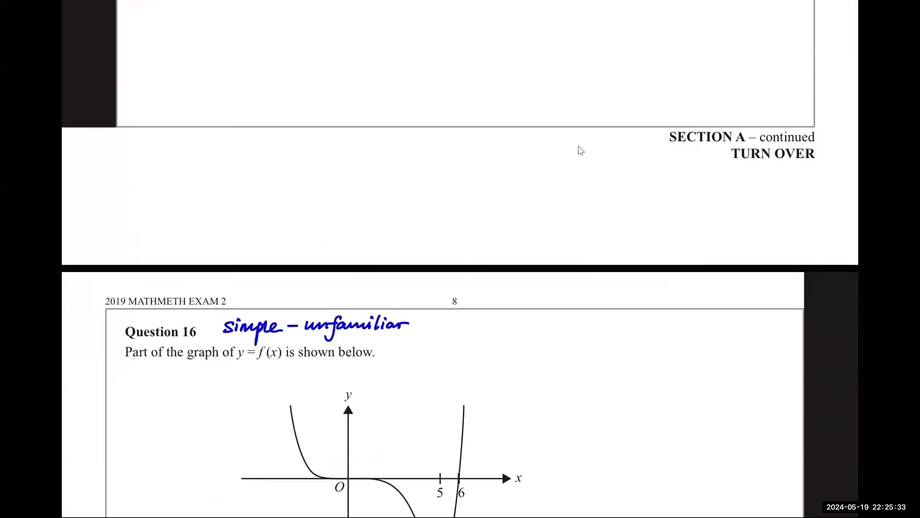